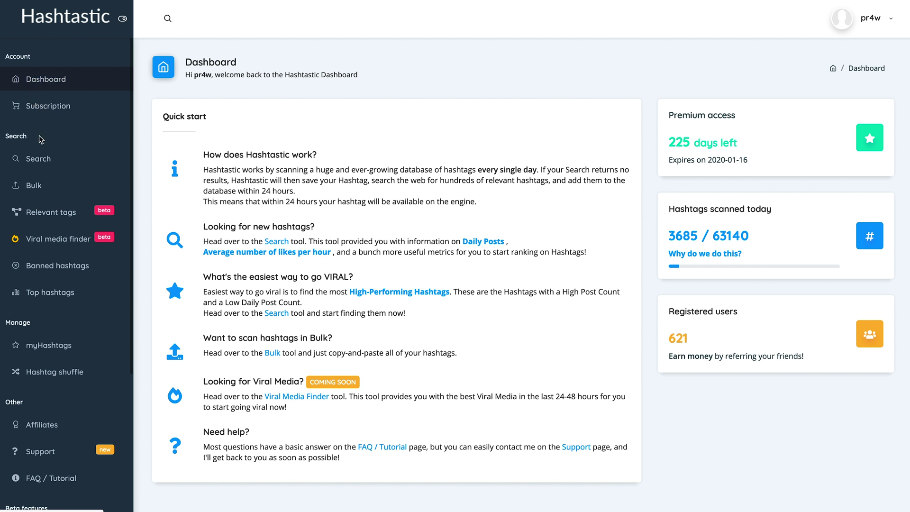
Open the hashtag search tool and search for hashtags related to "travel paris".
left_click(39, 157)
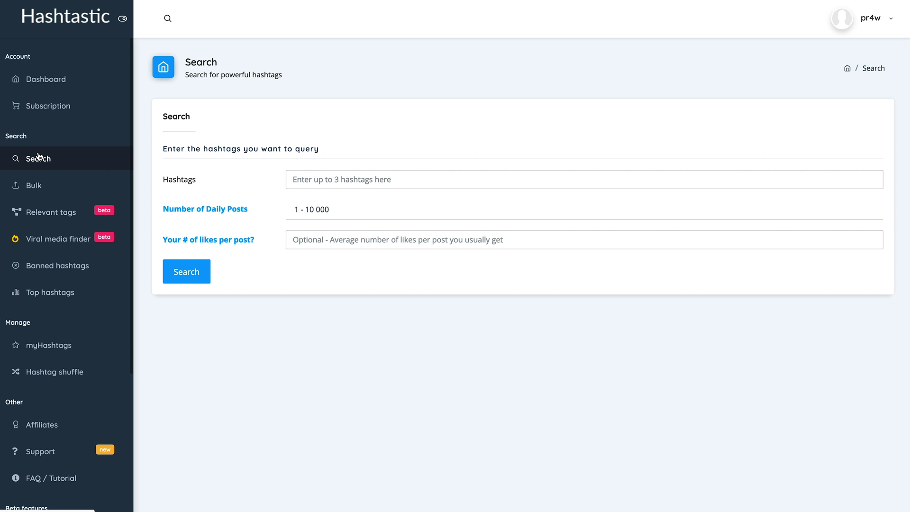
left_click(375, 177)
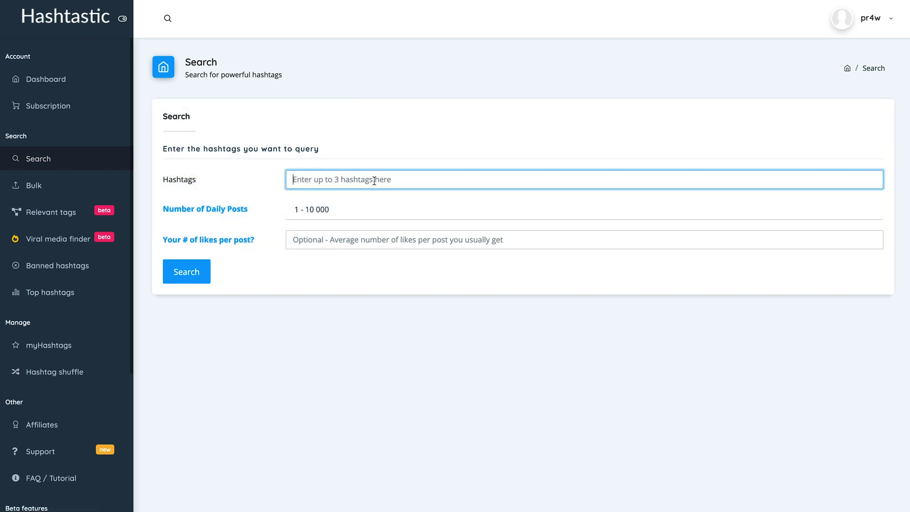
type("travel paris")
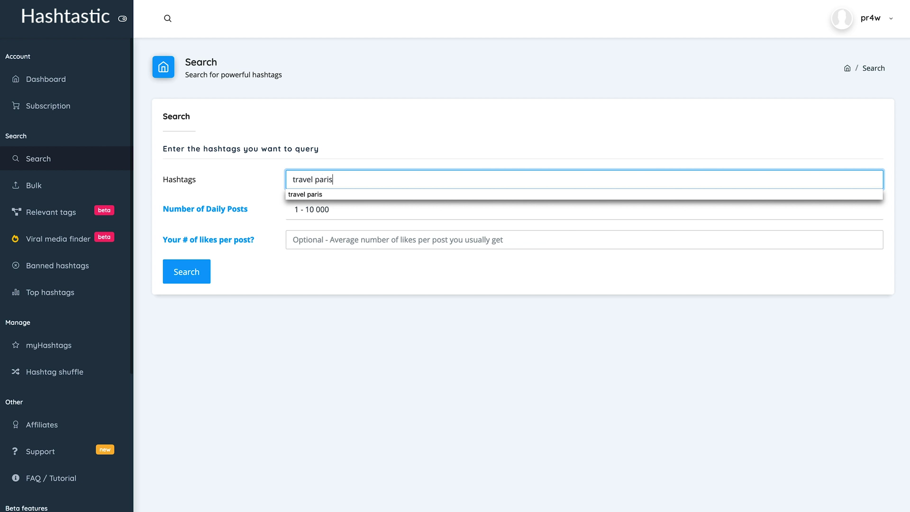
key("Return")
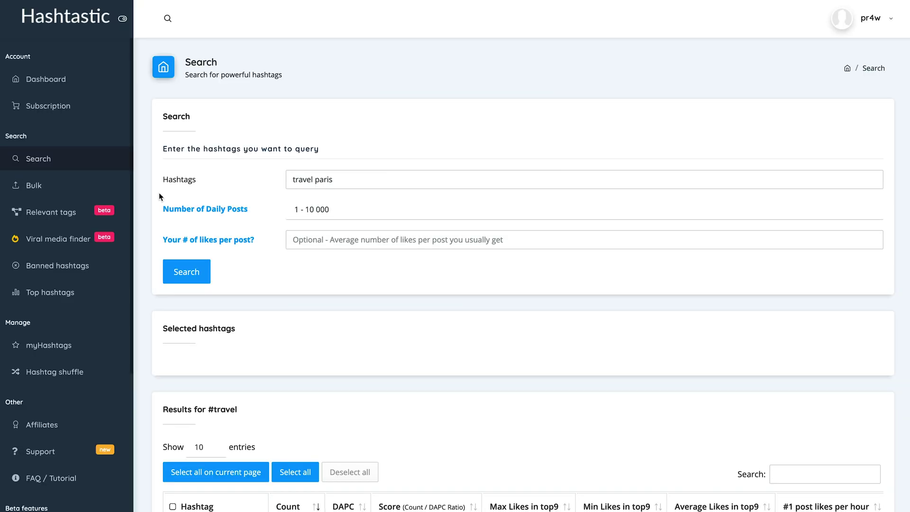
Look over both result tables, and select travelpics and travelstoke on page 1 of the #travel results.
scroll(158, 192, "down", 7)
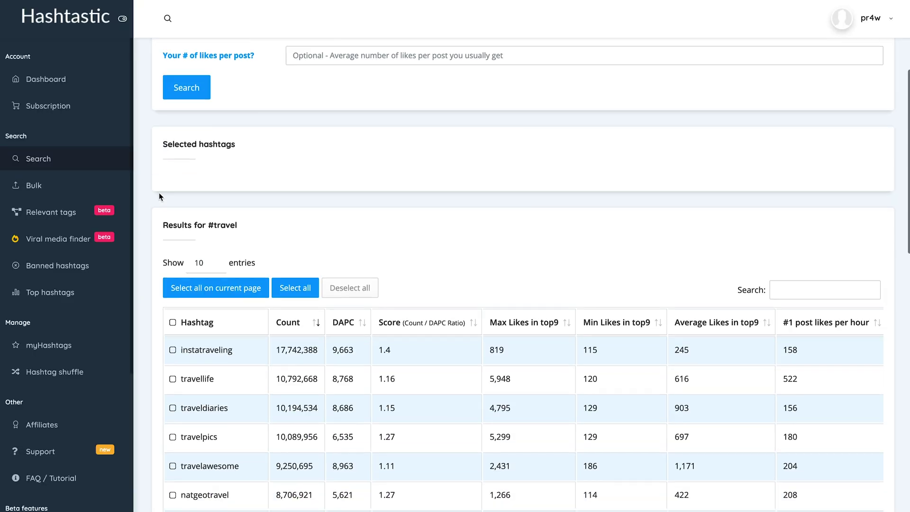
scroll(158, 193, "down", 10)
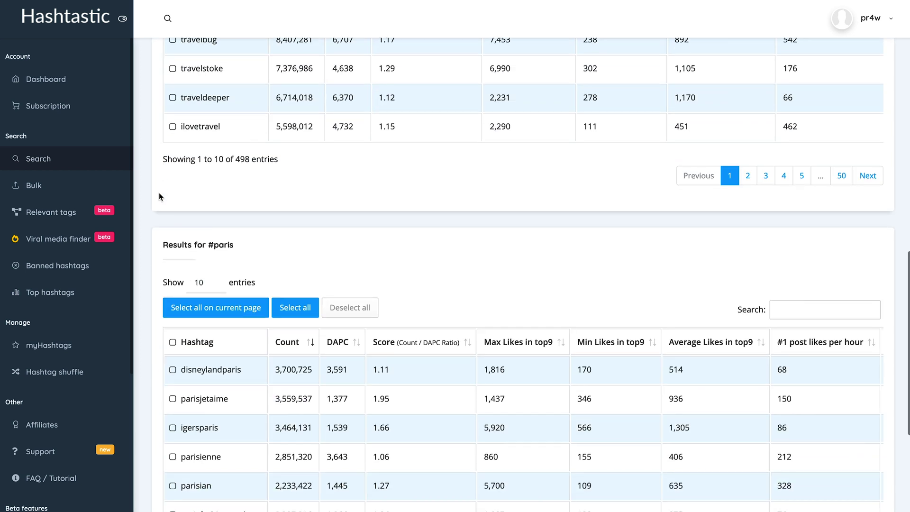
scroll(158, 192, "up", 13)
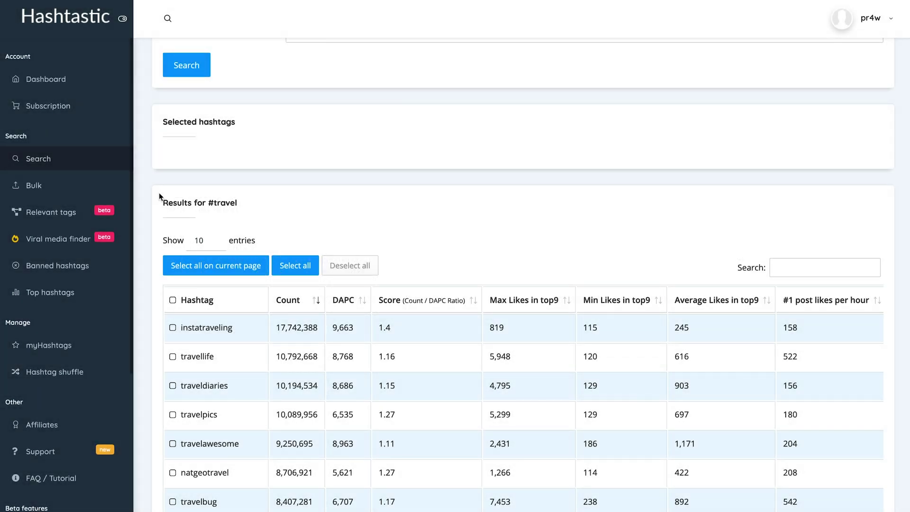
scroll(245, 309, "down", 2)
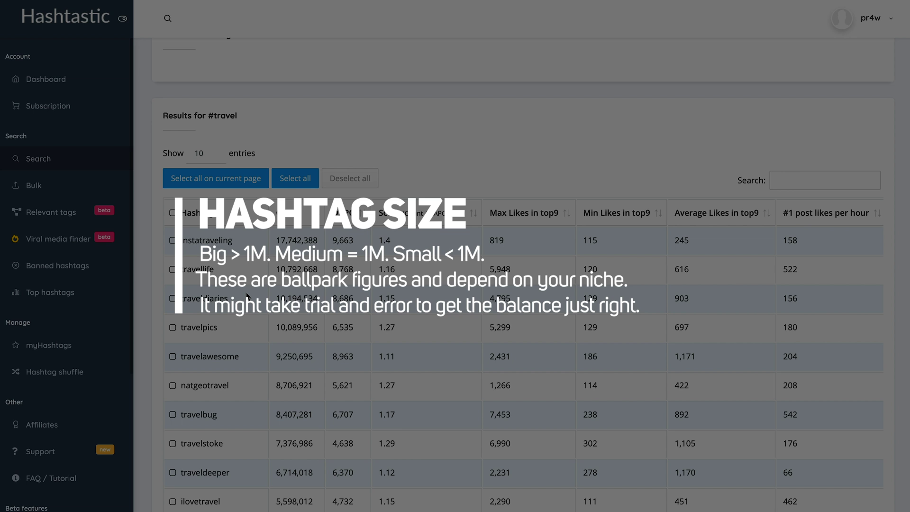
scroll(247, 296, "down", 2)
left_click(228, 302)
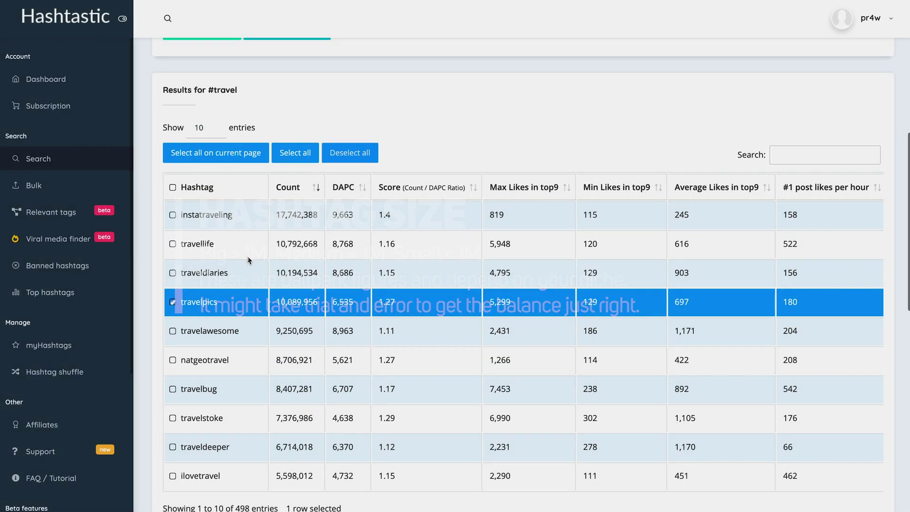
scroll(236, 374, "down", 2)
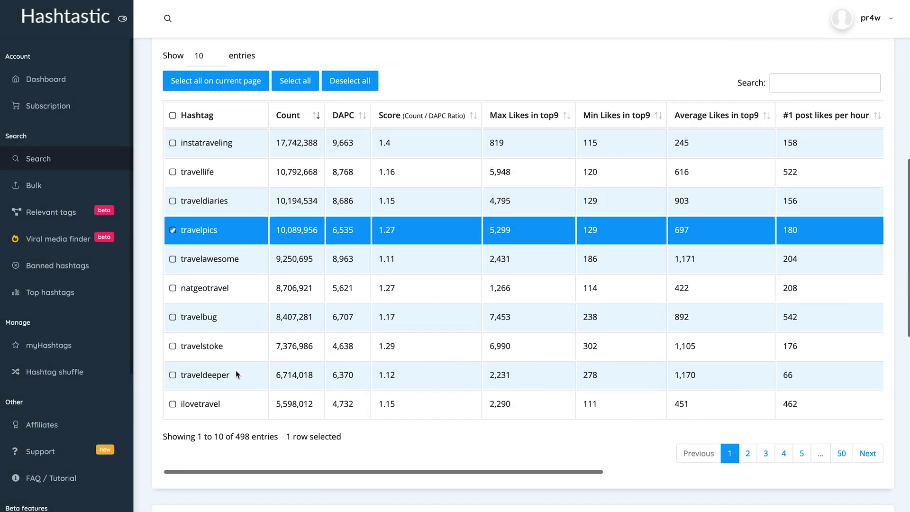
left_click(251, 351)
Select travelpic, traveldiary and welltravelled on page 2 of the #travel results.
left_click(745, 455)
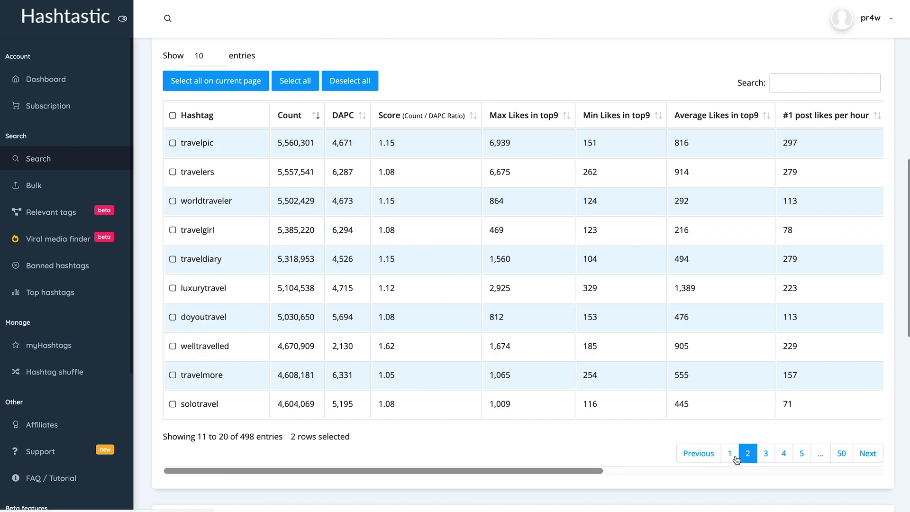
left_click(234, 145)
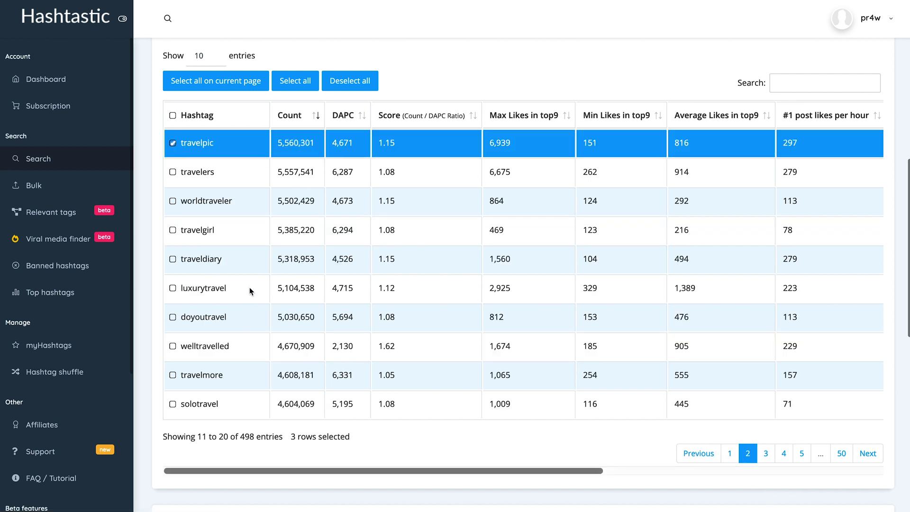
left_click(243, 263)
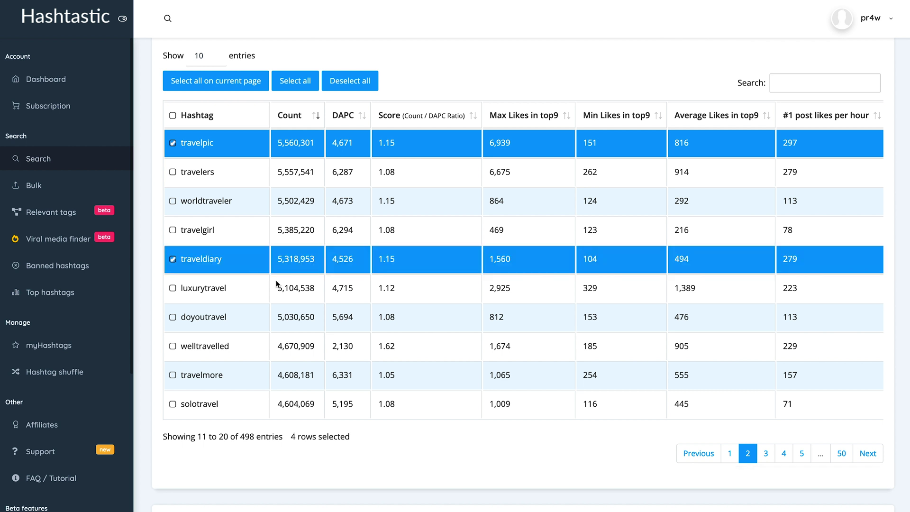
left_click(250, 340)
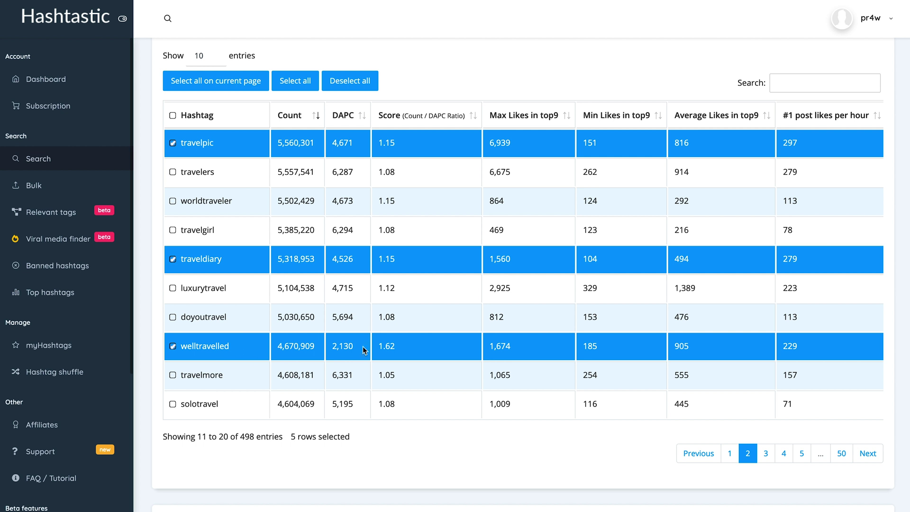
Add travelph, bbctravel and indotravellers from page 3 of the #travel results to the selection.
left_click(764, 455)
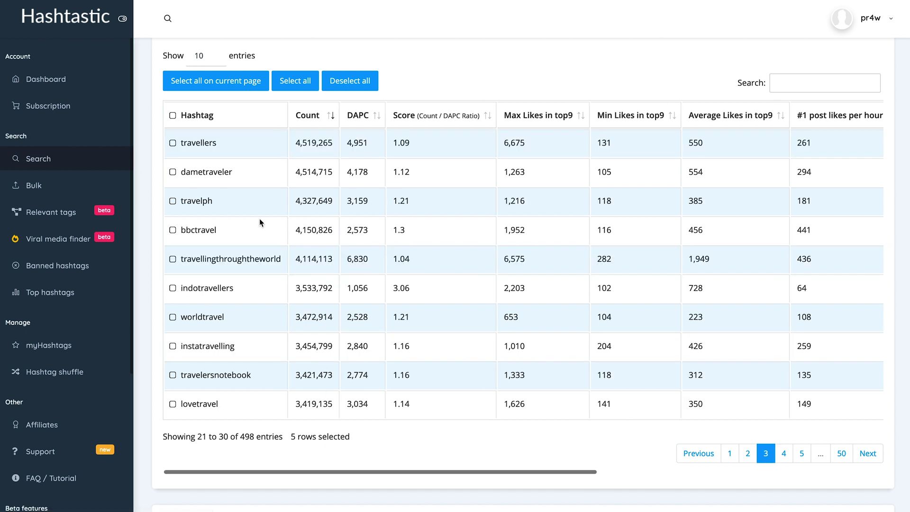
left_click(254, 201)
left_click(258, 232)
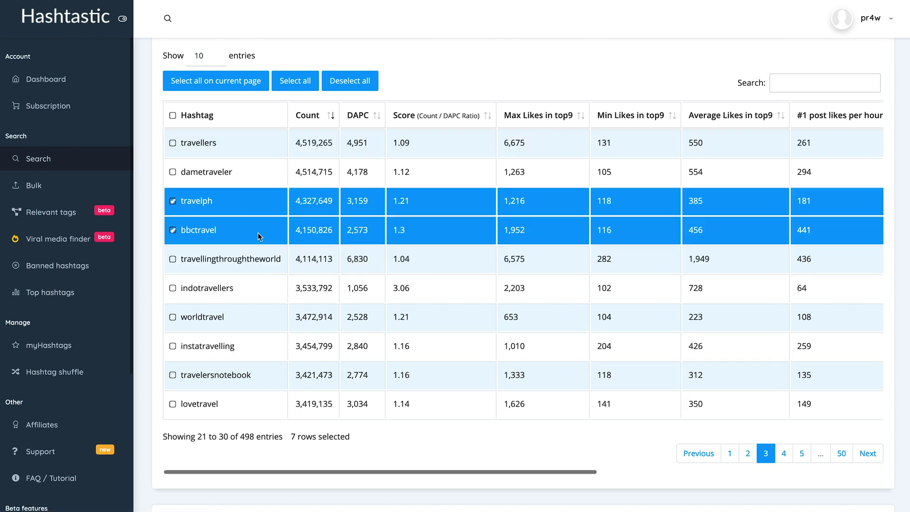
left_click(268, 289)
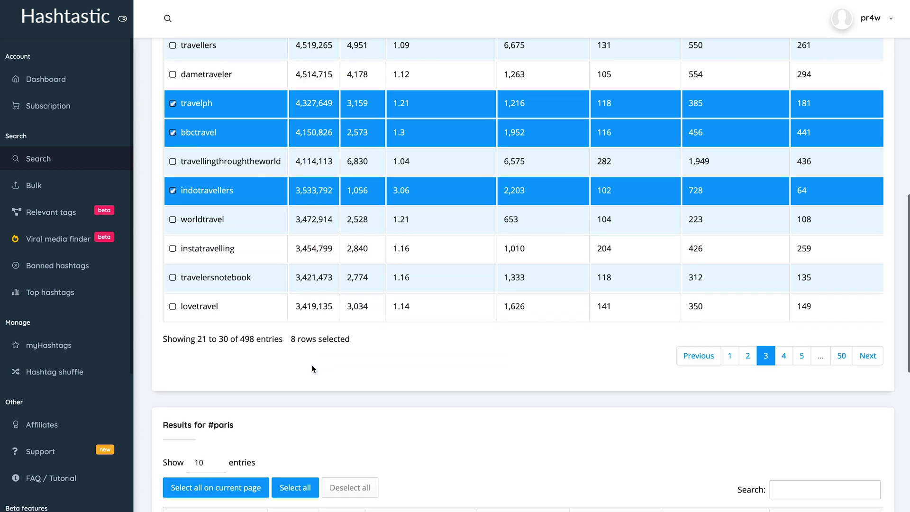
Add wearetravelgirls from page 4 of the #travel results to the selection.
scroll(679, 385, "down", 2)
left_click(783, 356)
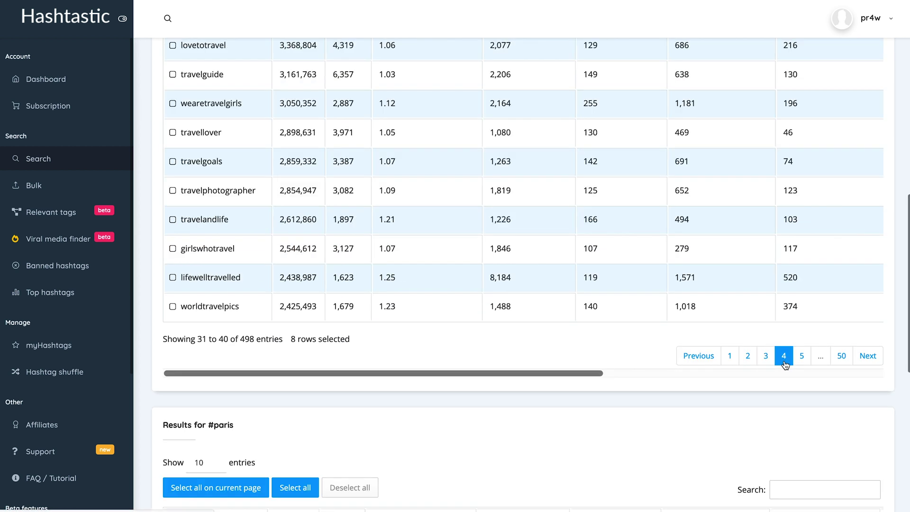
scroll(457, 238, "up", 2)
left_click(272, 195)
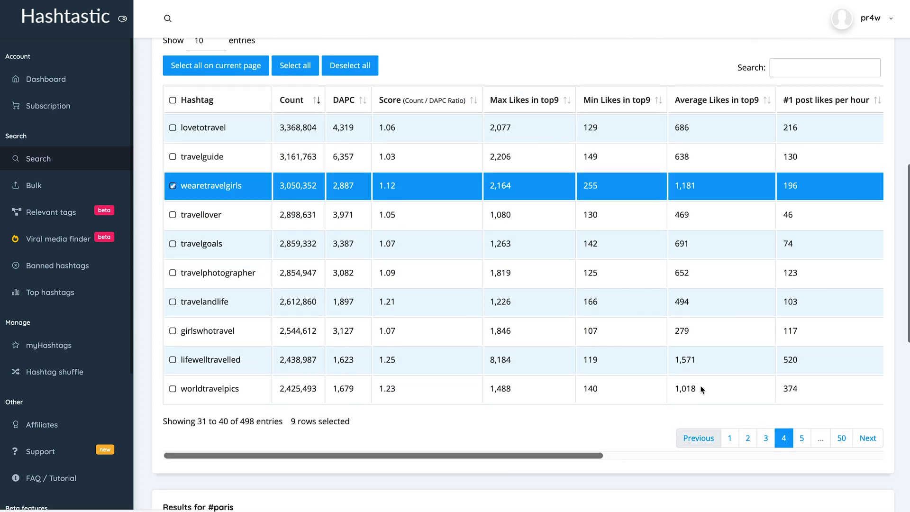
Select the medium-sized hashtags sharetravelpics, travelalberta and travelmemories on page 9 of the #travel results.
left_click(875, 443)
left_click(876, 443)
left_click(875, 443)
left_click(876, 443)
left_click(876, 444)
left_click(877, 444)
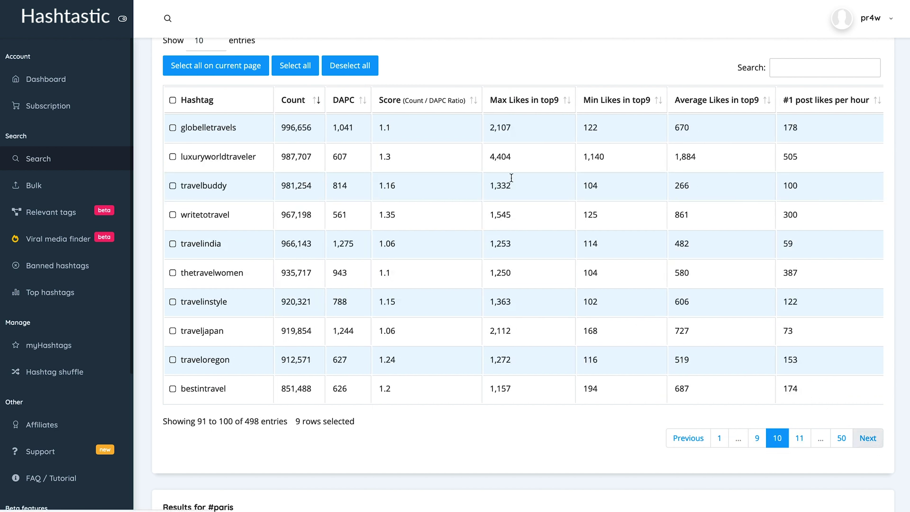
left_click(688, 444)
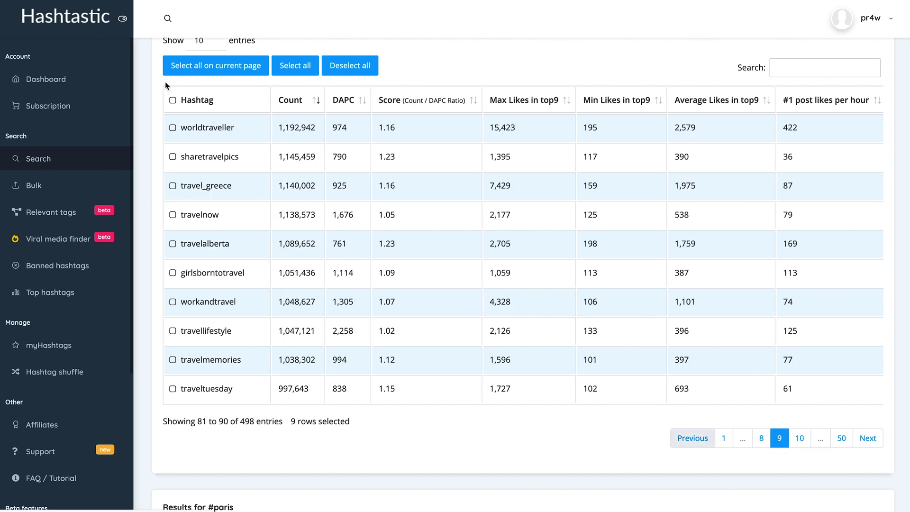
left_click(254, 158)
left_click(254, 251)
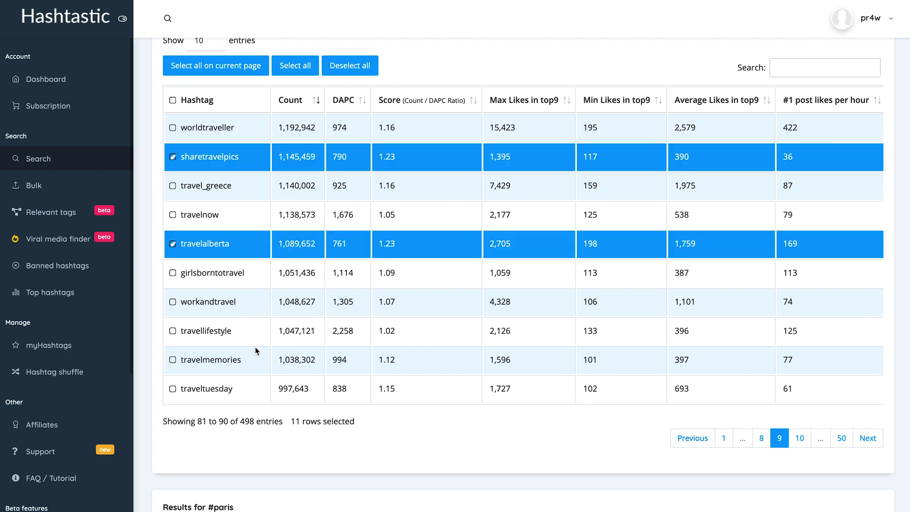
left_click(260, 367)
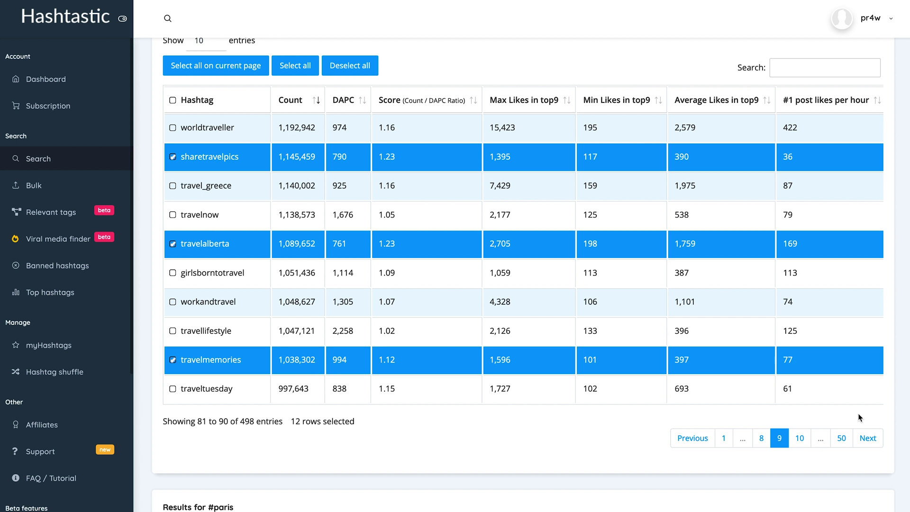
Review the selected hashtags and add the smaller hashtag traveloften from page 12 of the #travel results.
left_click(867, 446)
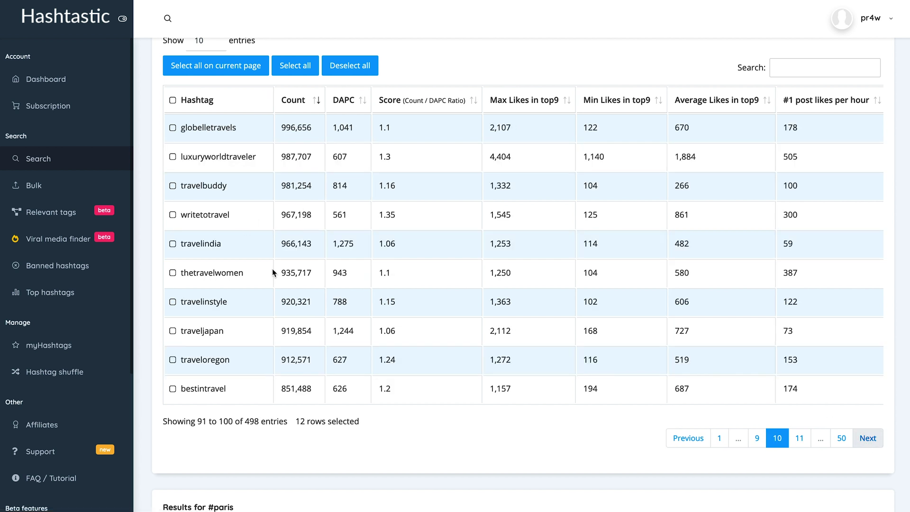
scroll(272, 268, "up", 7)
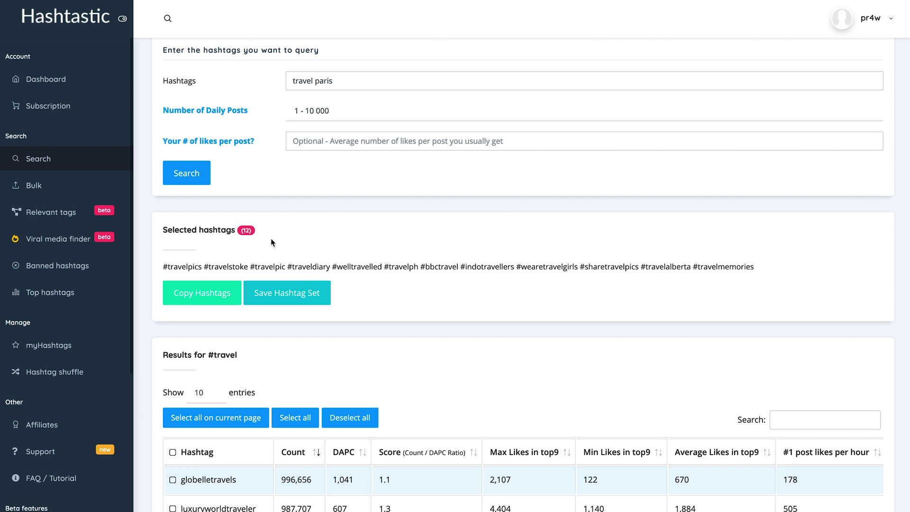
scroll(271, 242, "down", 7)
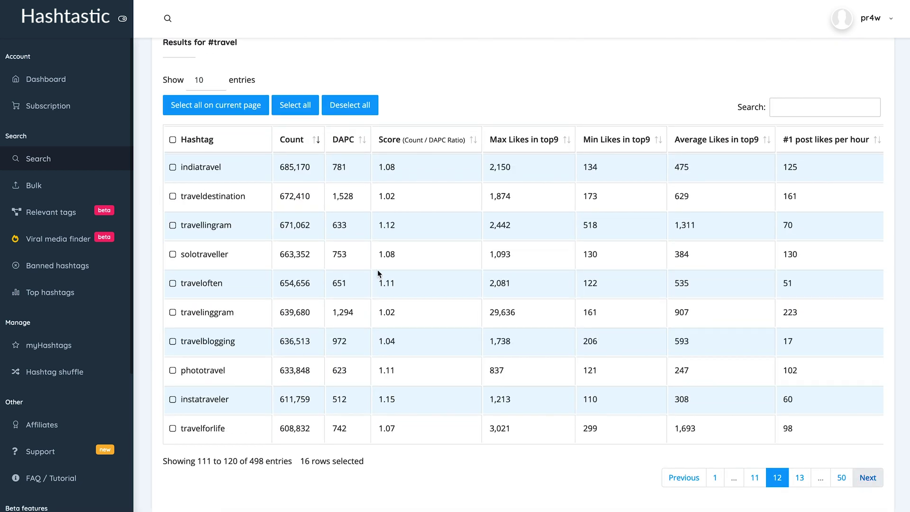
left_click(379, 273)
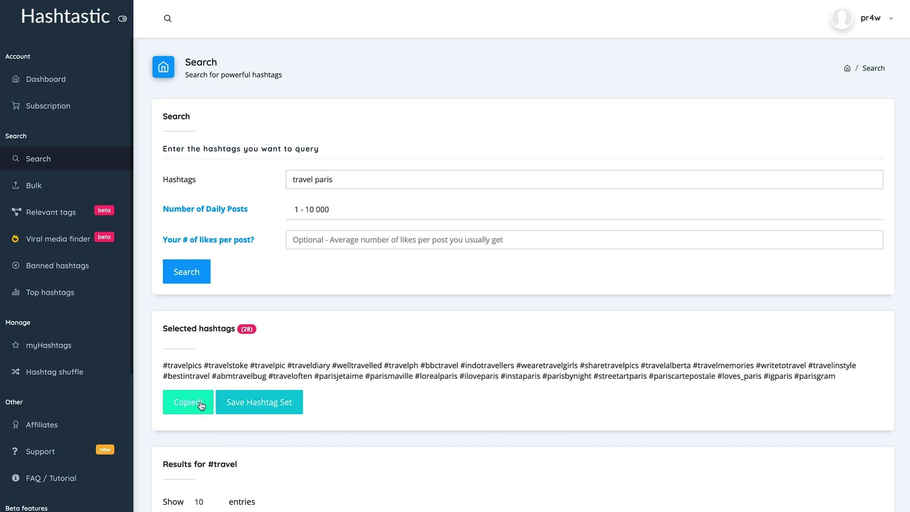
Save the selected hashtags as a set titled "Paris hashtags" and find it among the saved hashtag sets.
left_click(248, 406)
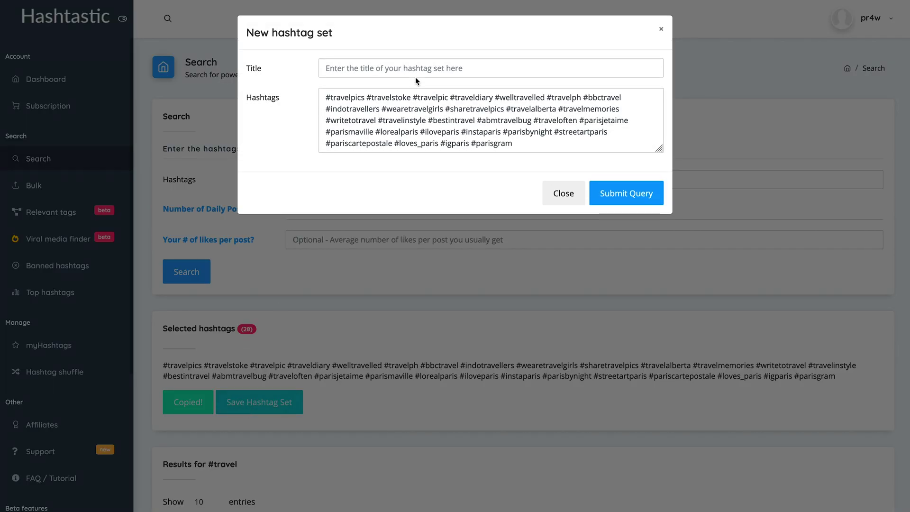
left_click(423, 73)
type("Par")
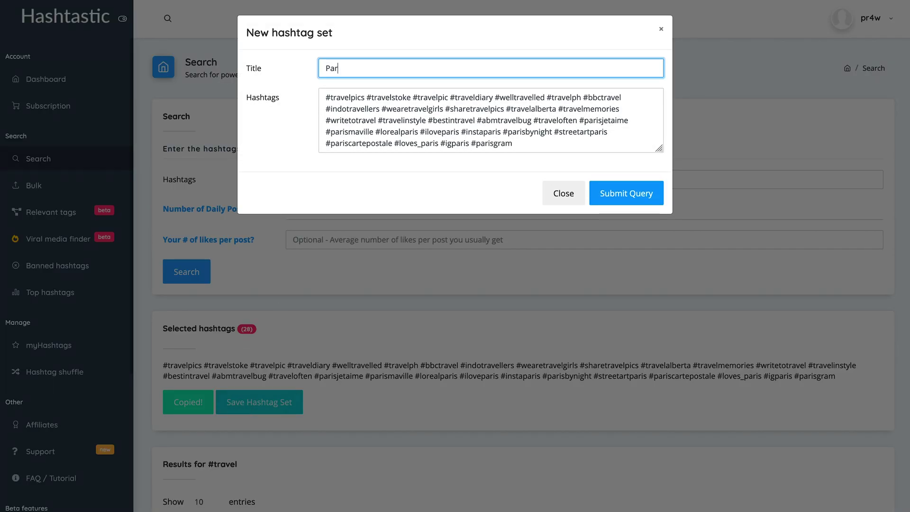
type("is hashtags")
left_click(625, 193)
scroll(248, 328, "down", 10)
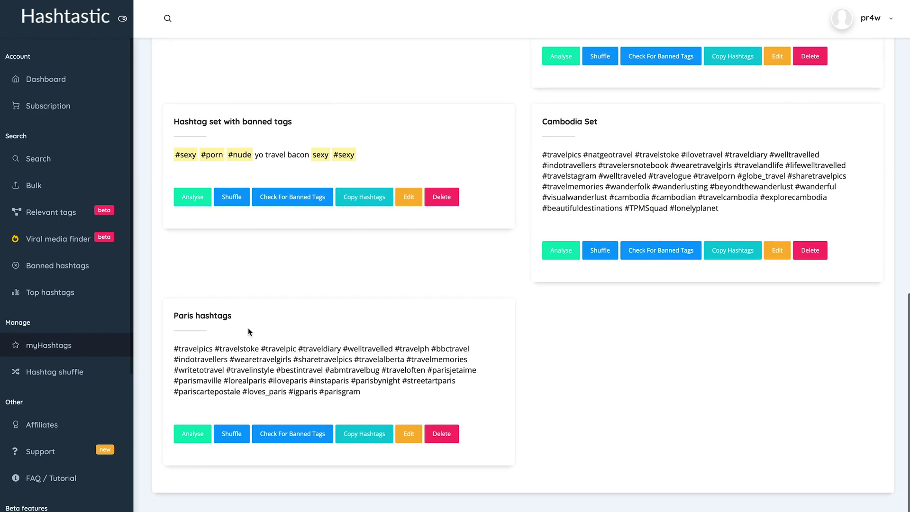
left_click_drag(173, 313, 237, 315)
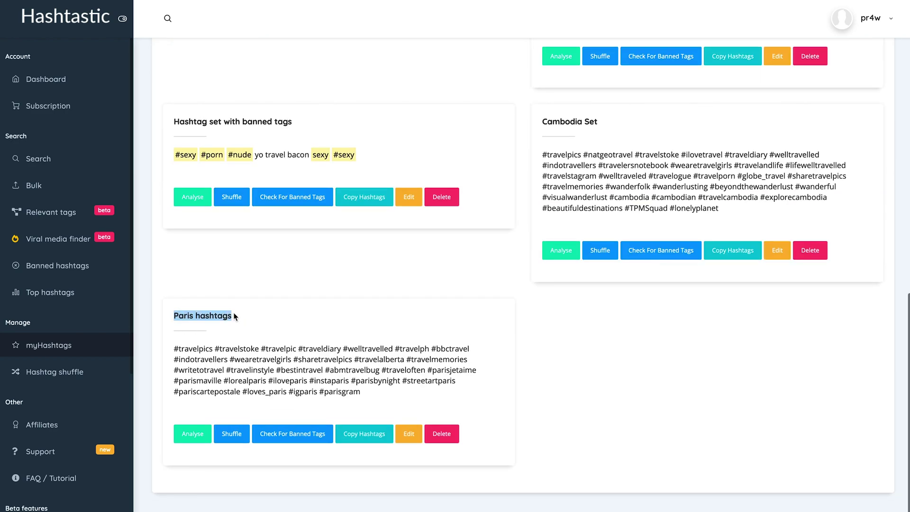
left_click(182, 334)
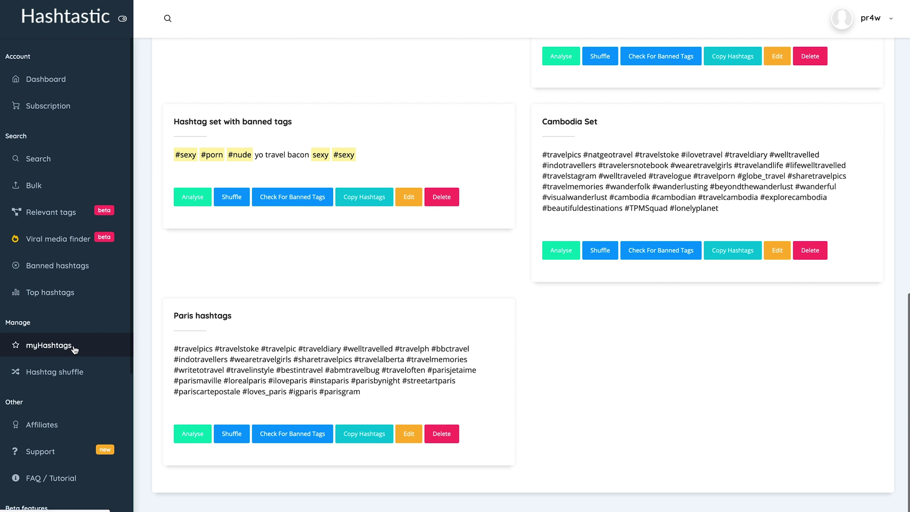